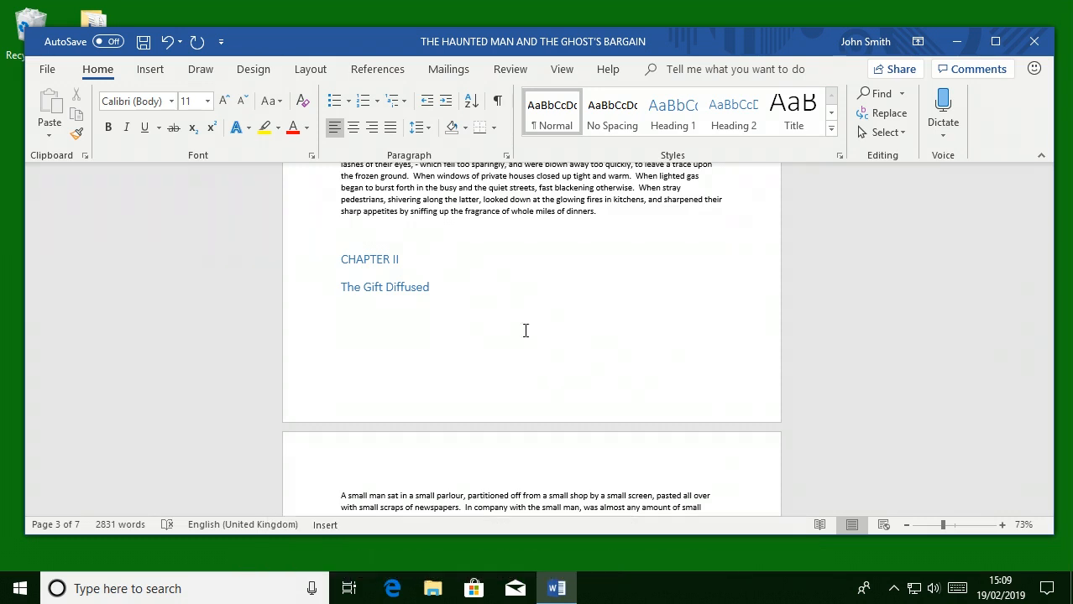
- Insert a page break before the CHAPTER II heading
click(308, 72)
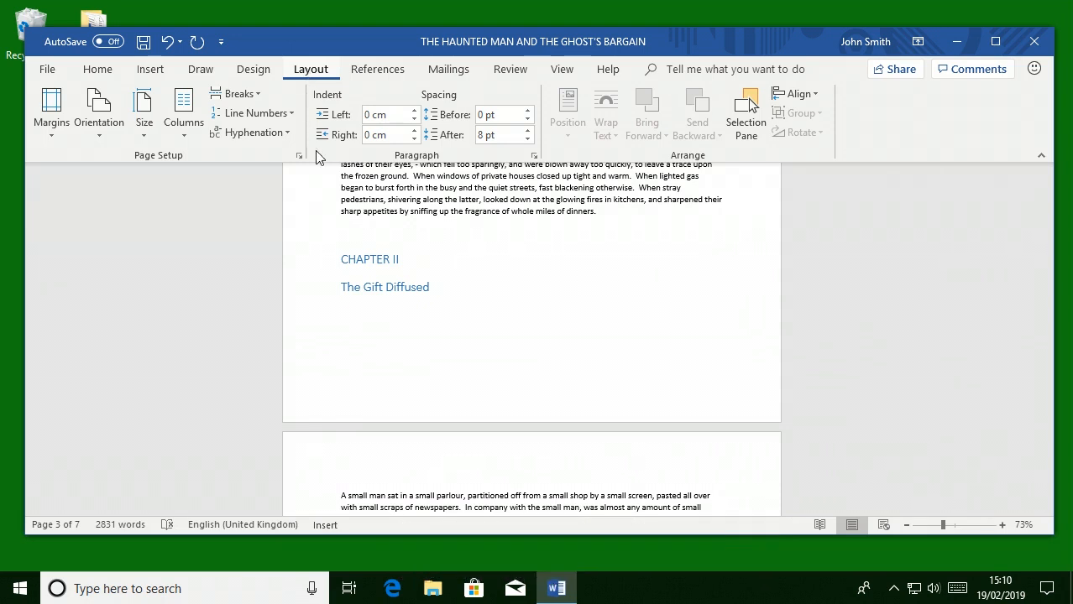
click(359, 238)
click(252, 94)
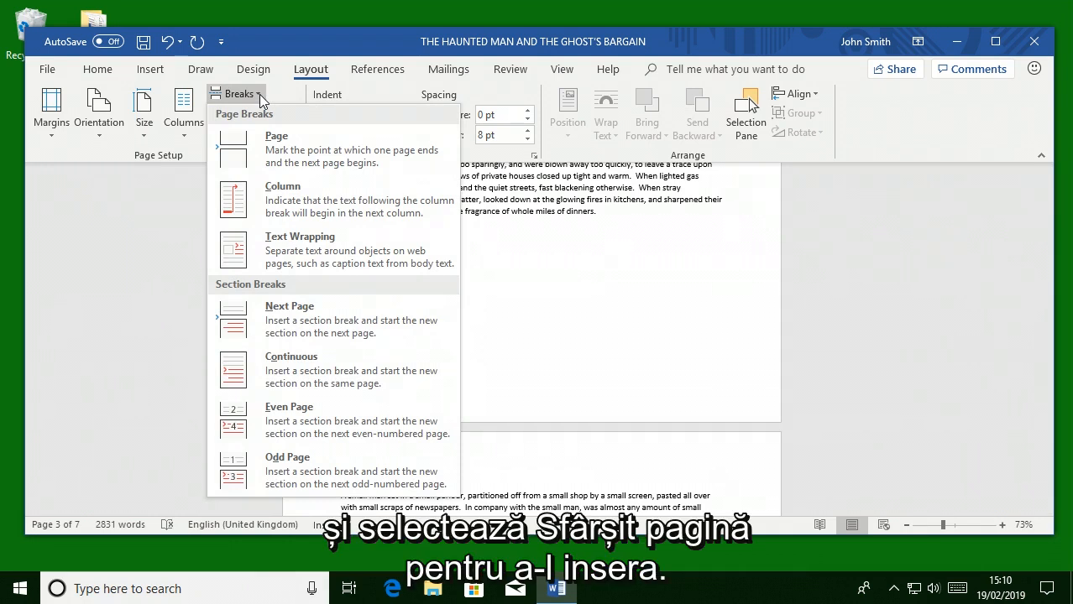
click(306, 136)
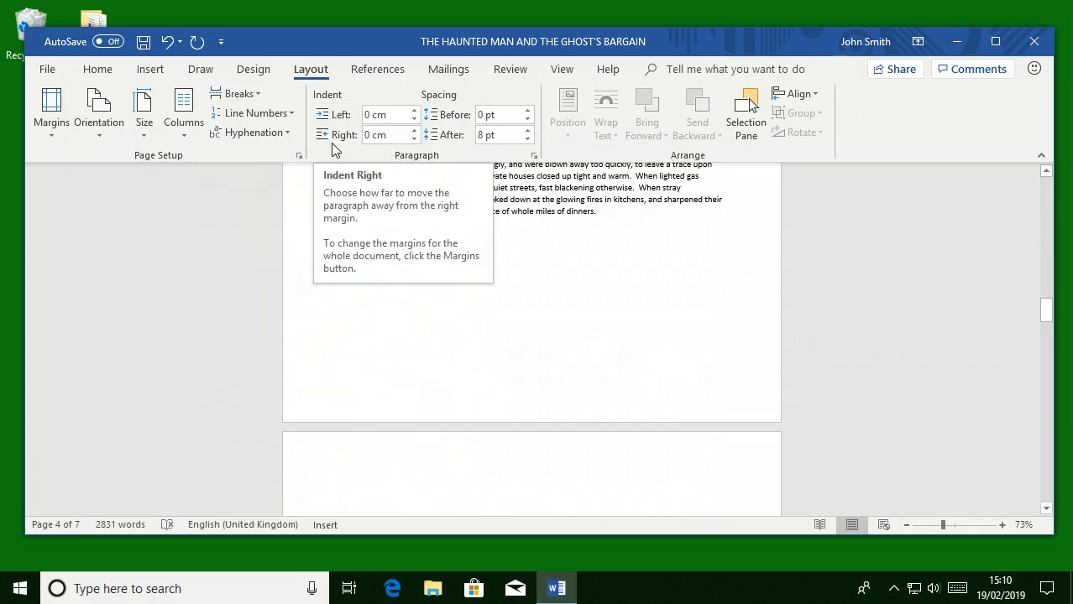
scroll(562, 260, down, 5)
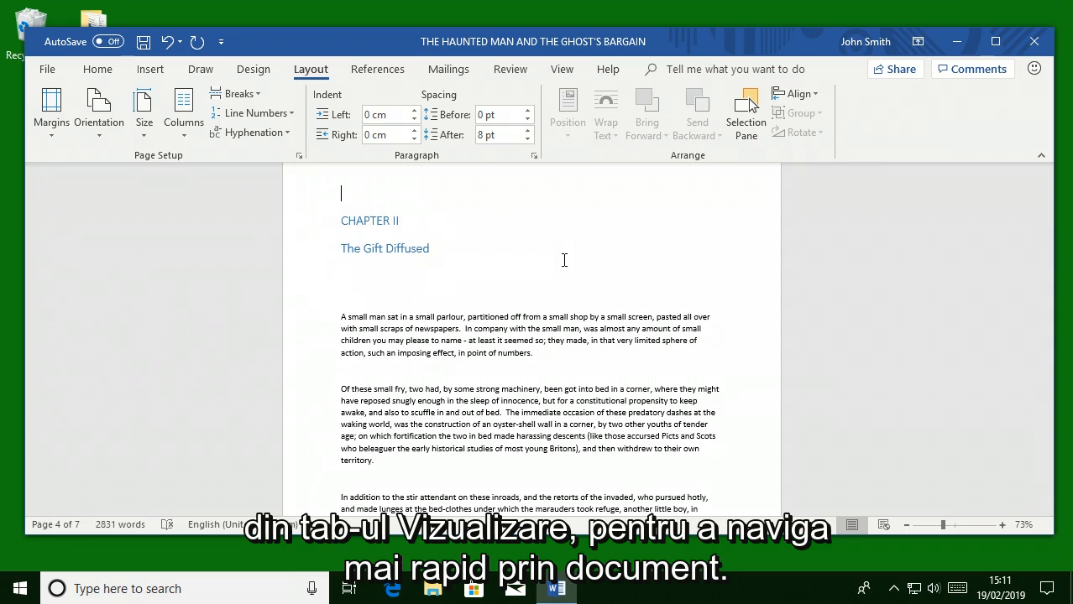
- Open the Navigation Pane, go to the CHAPTER III heading and insert a page break before it
click(562, 71)
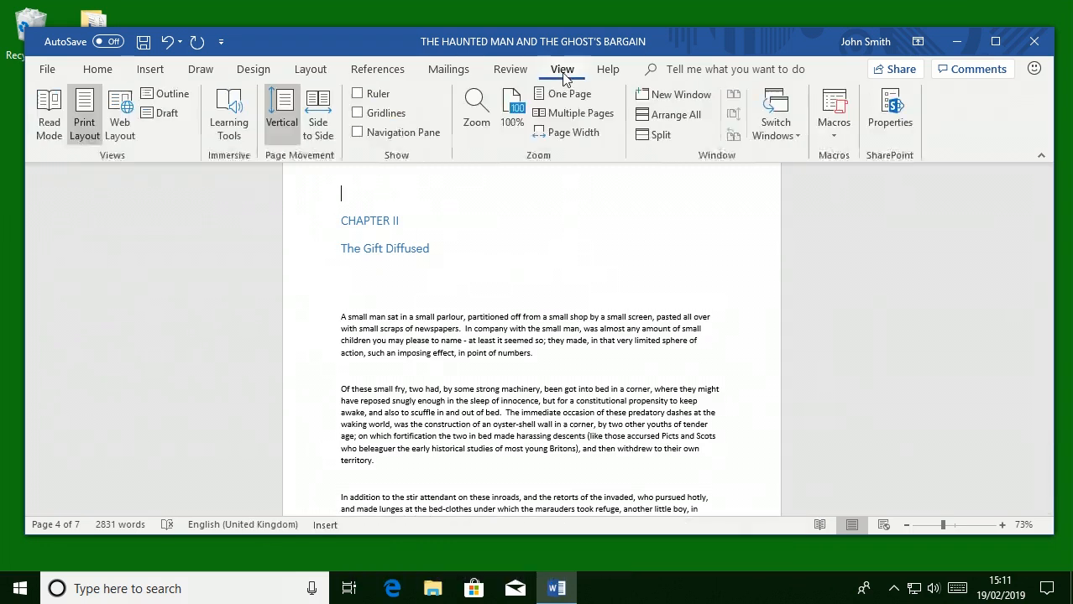
click(358, 132)
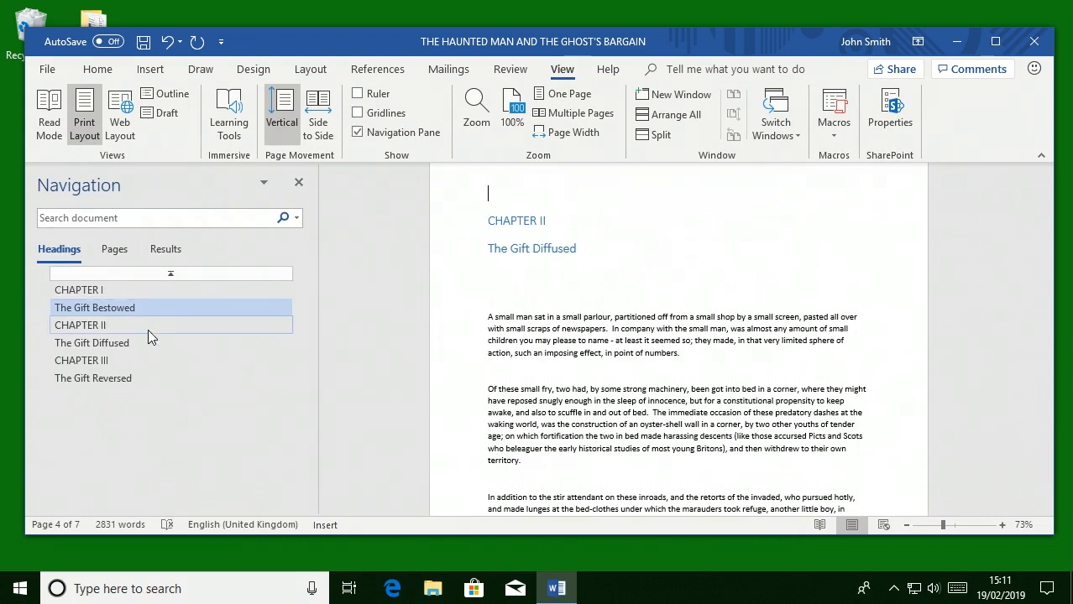
click(105, 359)
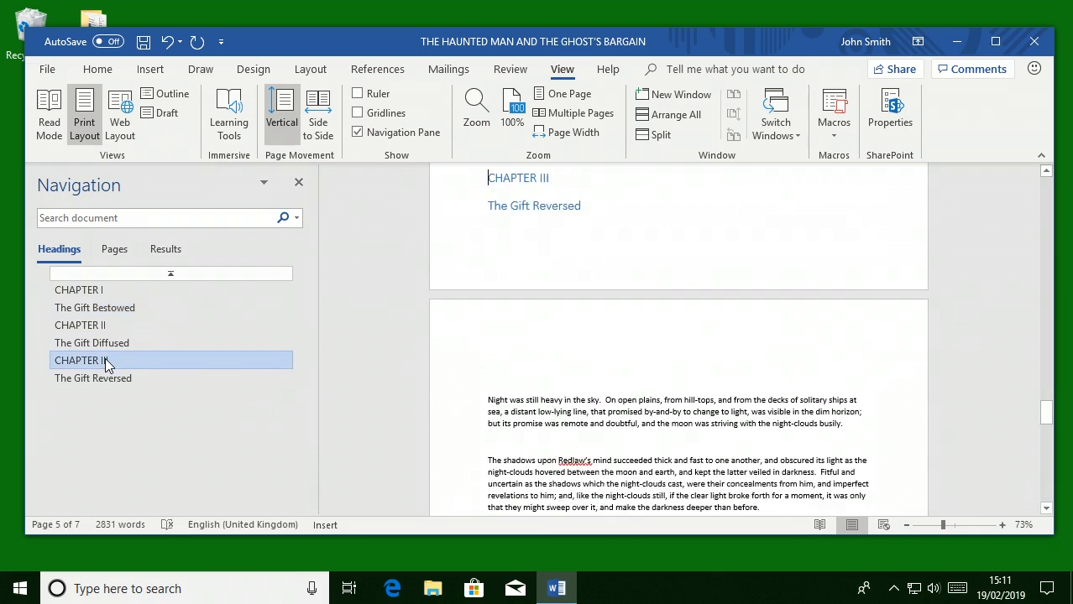
scroll(709, 376, up, 1)
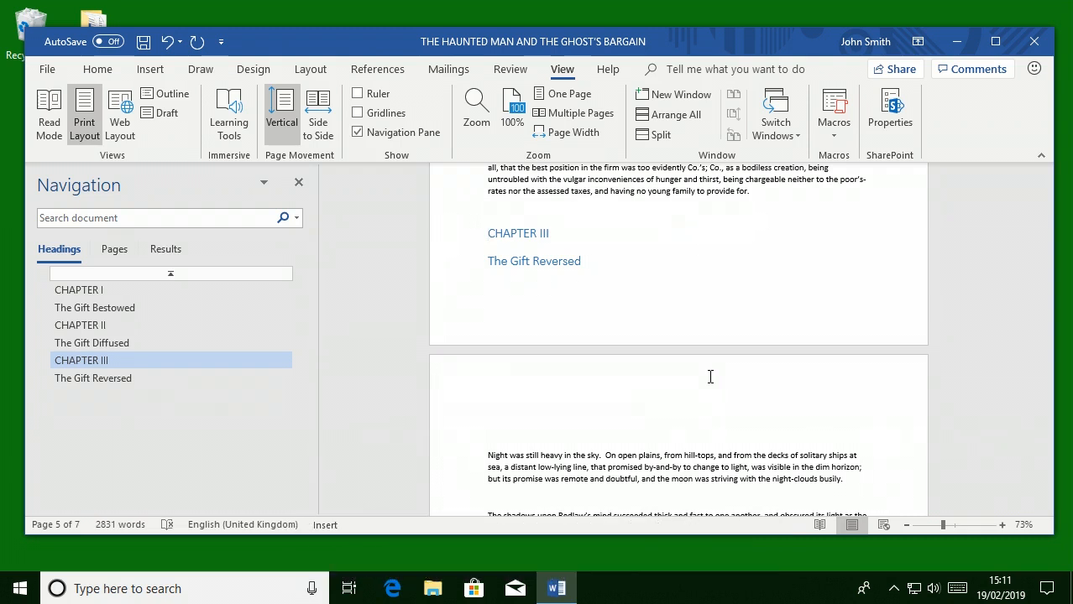
key(ctrl+Return)
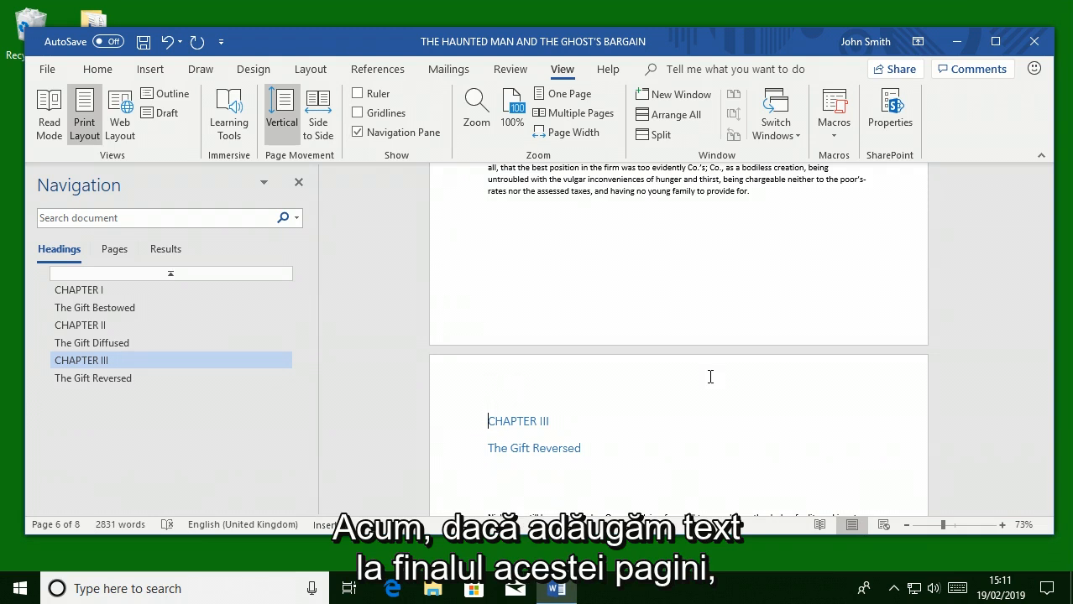
- Add the lines "Test" and "Test 2" at the end of the text preceding CHAPTER III
click(581, 220)
text(Test)
key(Return)
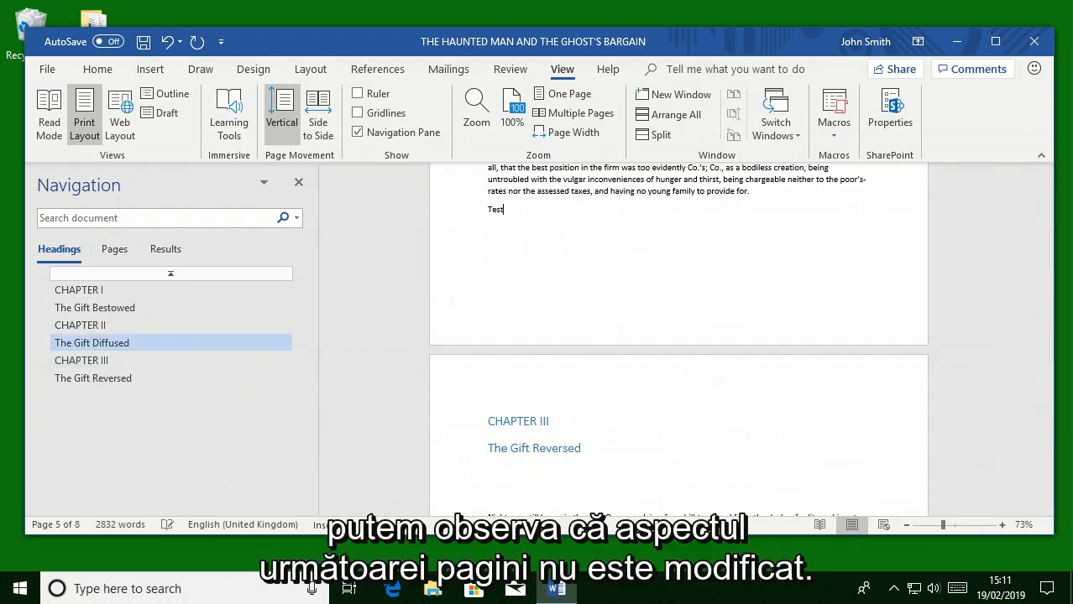
text(Test 2)
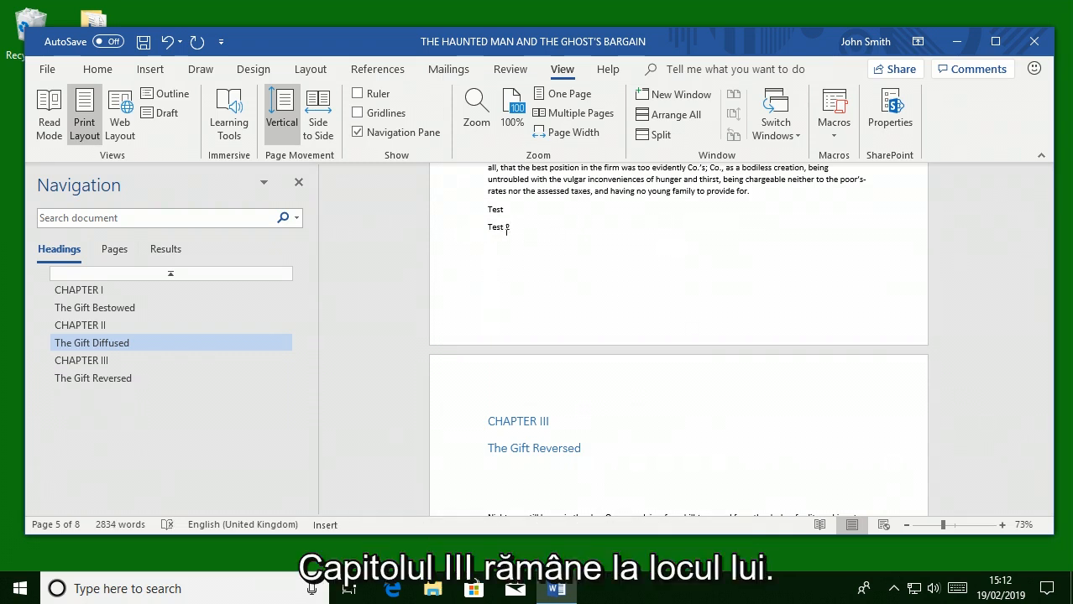
- Insert four empty paragraphs after the Test 2 line
key(Return)
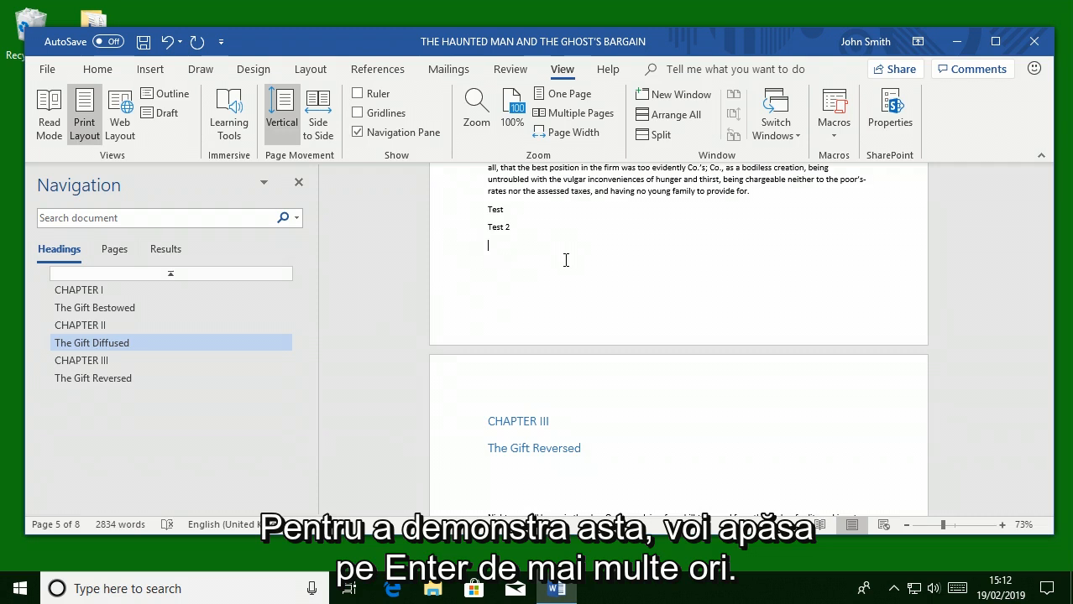
key(Return)
key(Return)
key(Return)
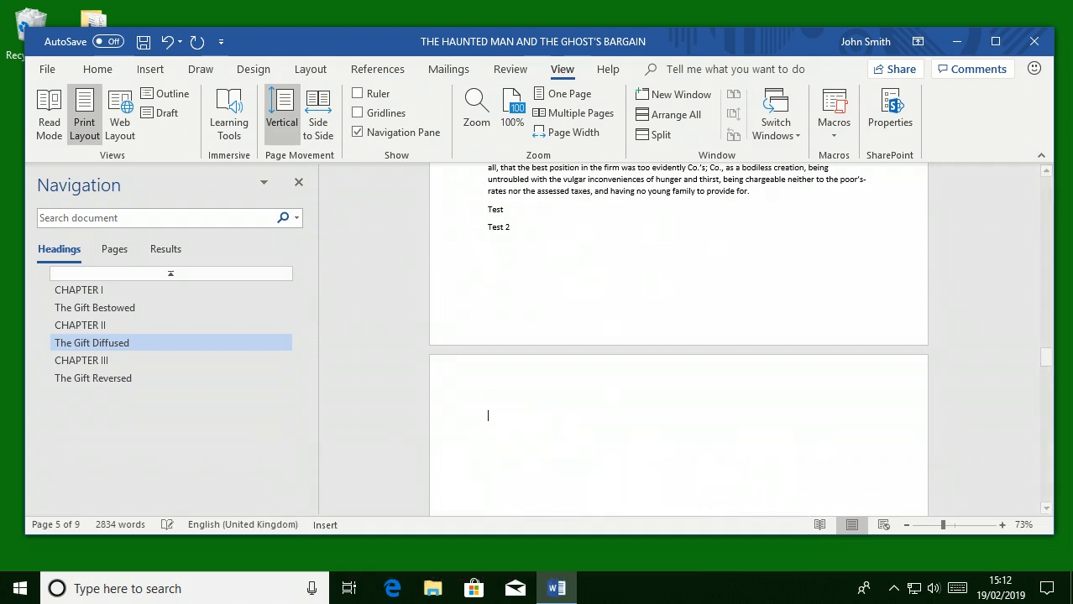
scroll(652, 286, down, 2)
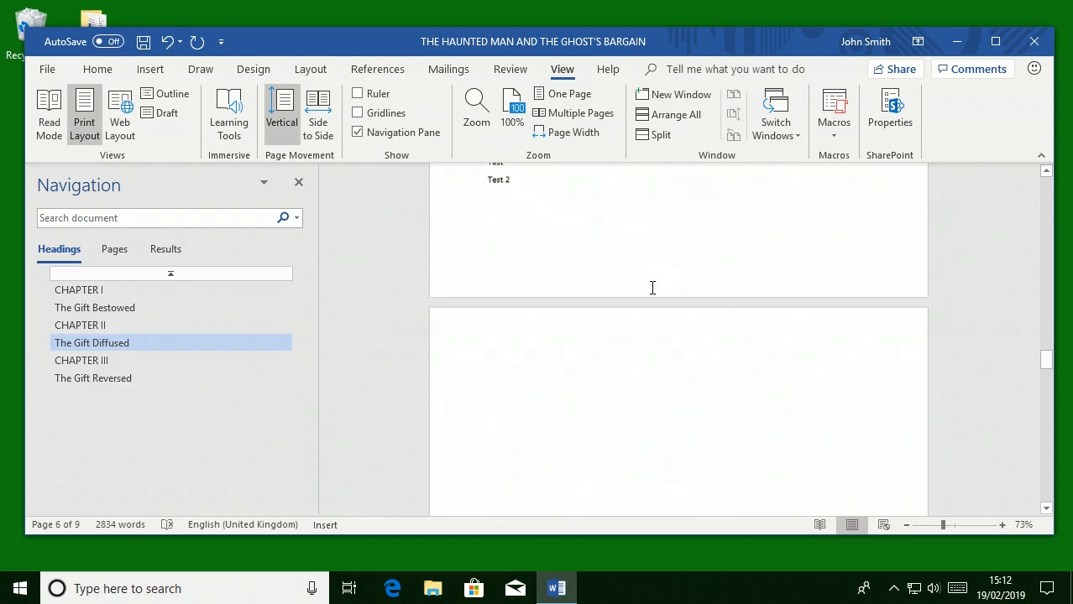
scroll(651, 287, down, 10)
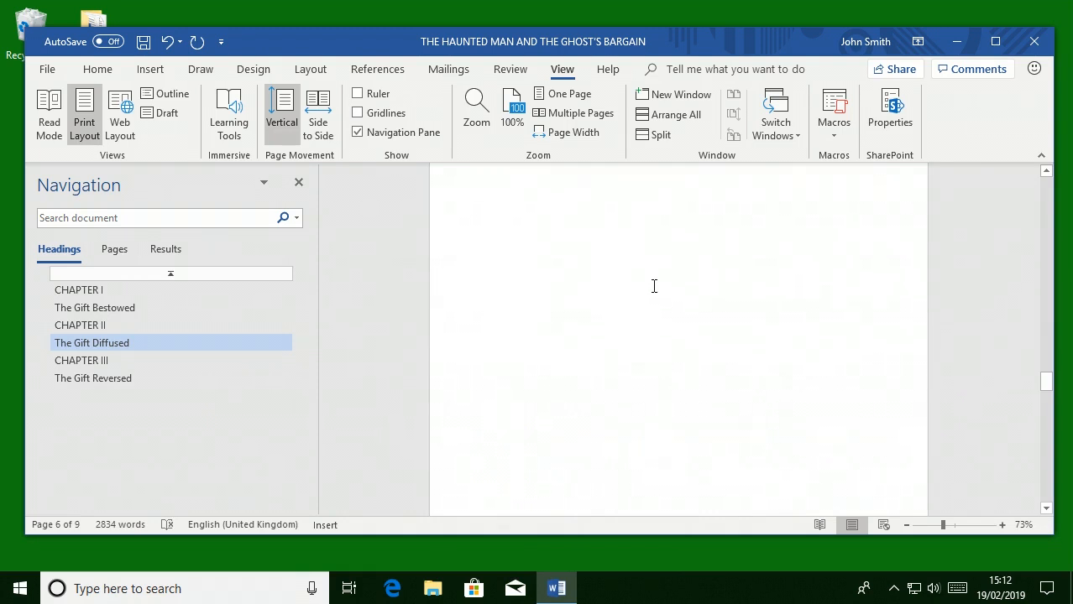
scroll(653, 286, down, 4)
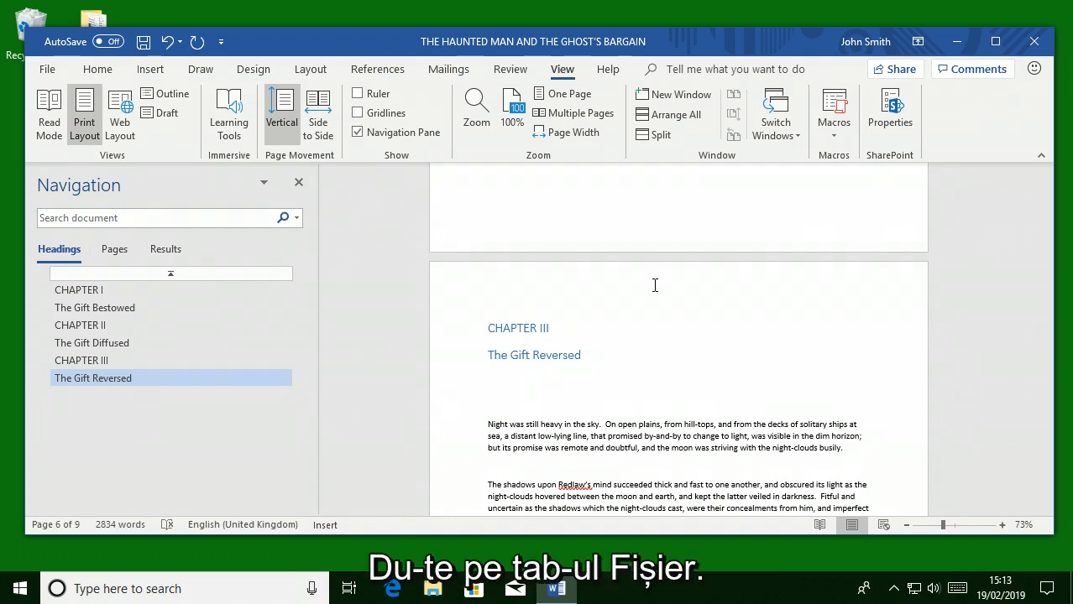
- Turn on always showing paragraph marks in the Display section of Word Options
click(47, 72)
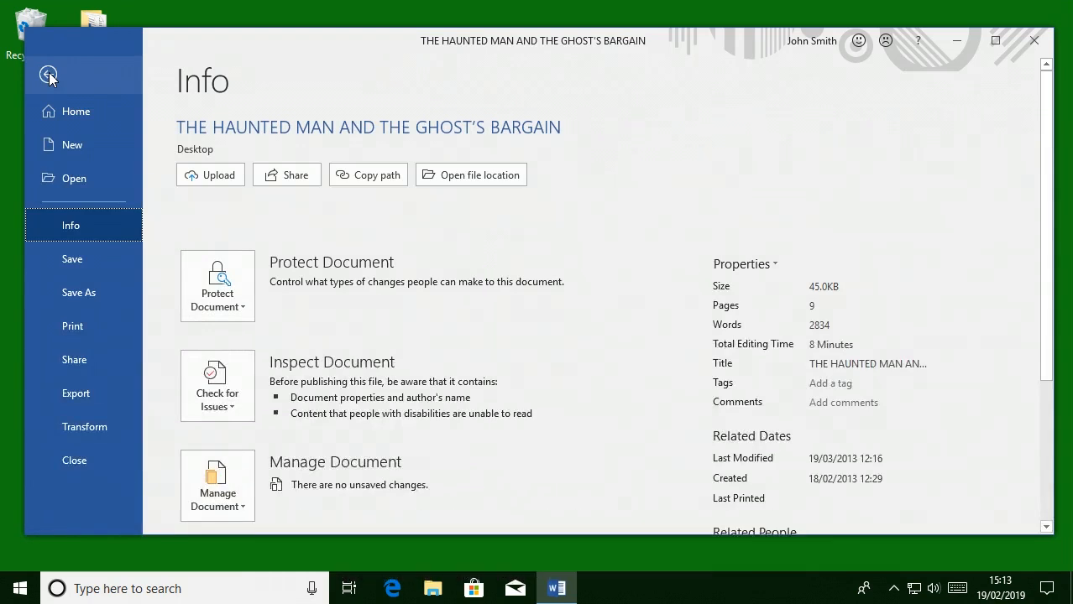
scroll(89, 300, down, 5)
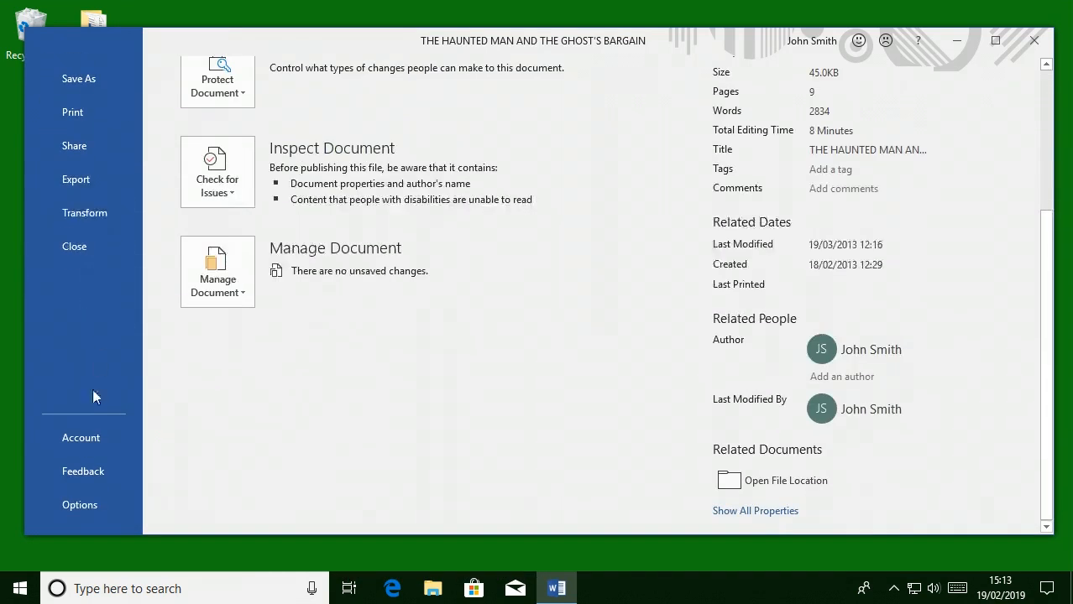
click(81, 504)
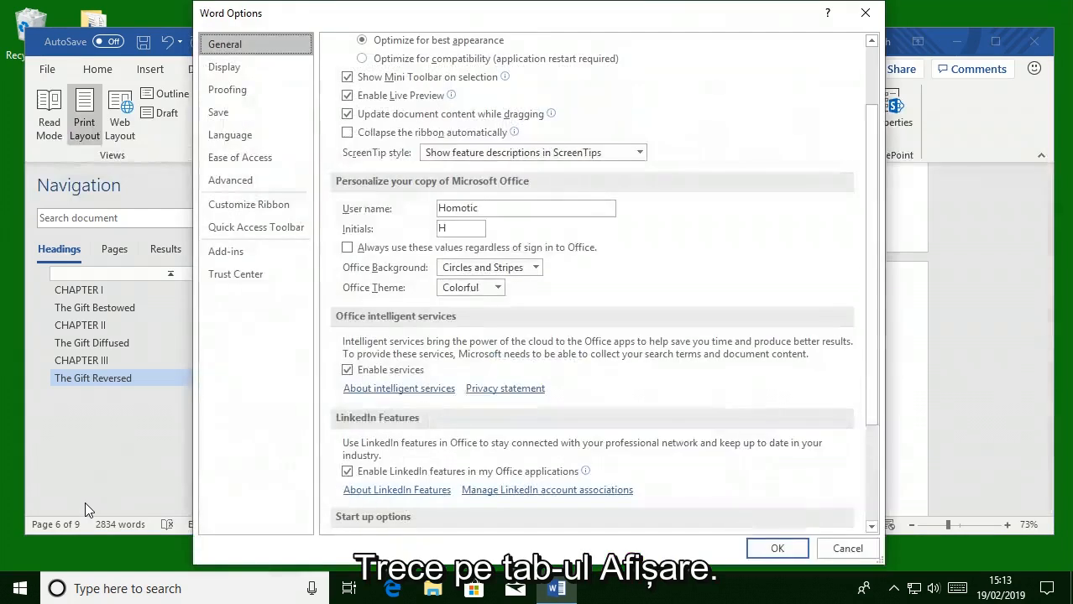
click(271, 69)
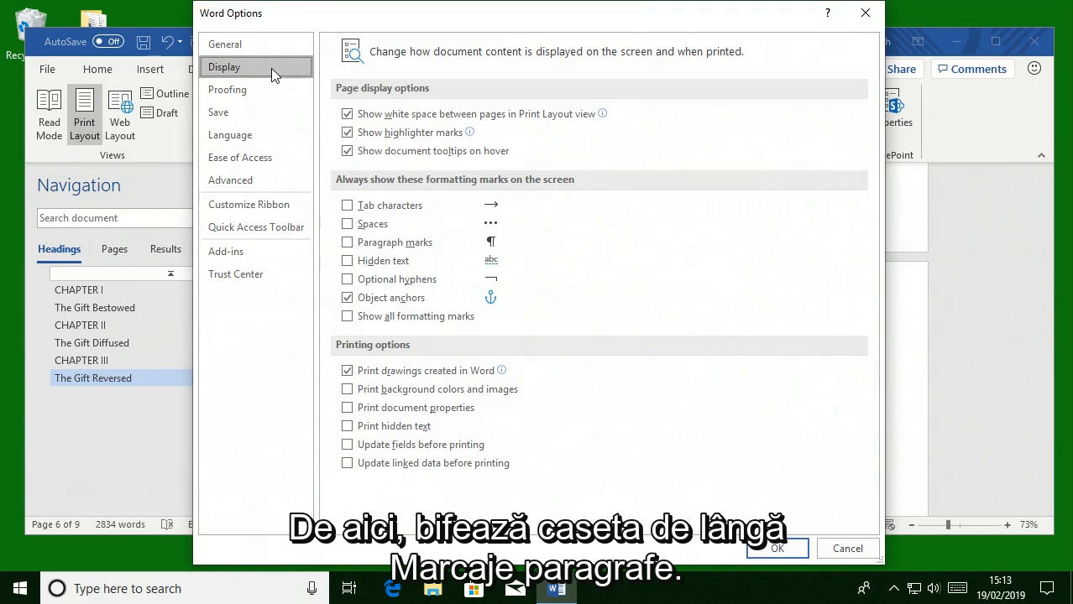
click(347, 243)
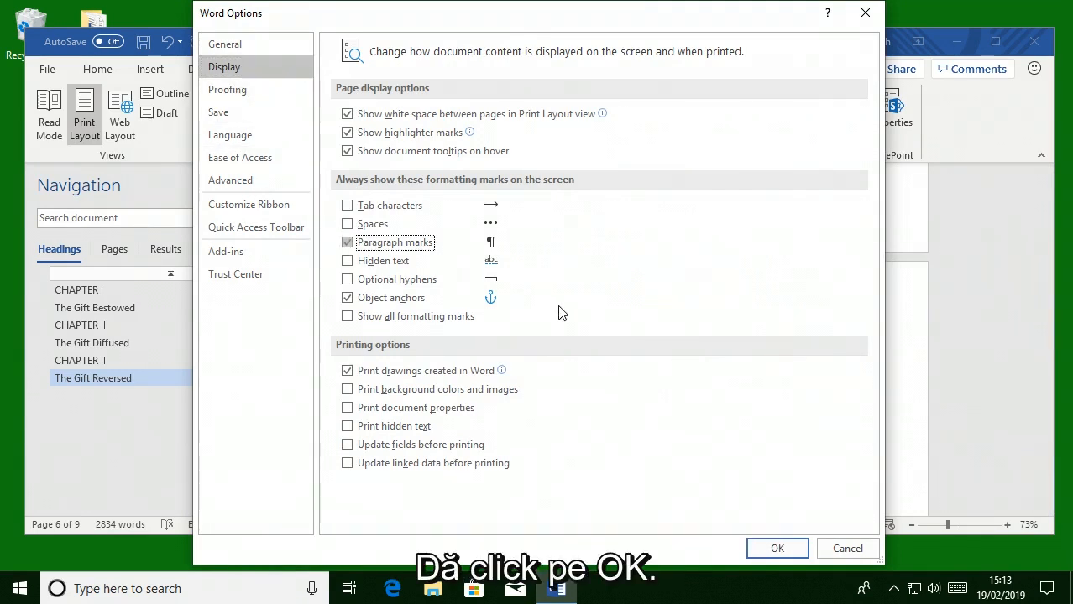
click(782, 547)
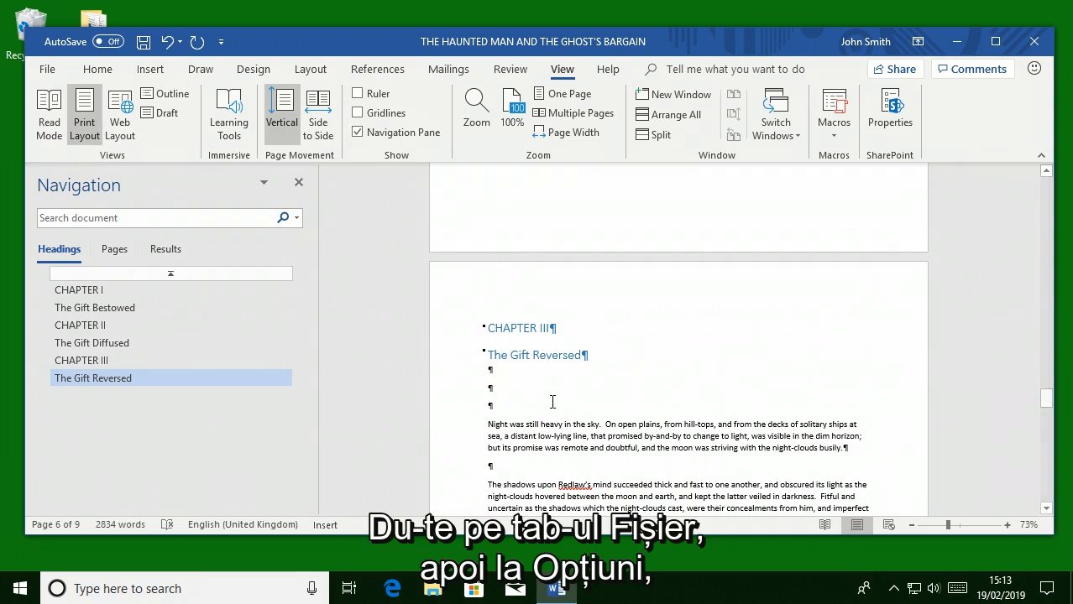
- Turn off always showing paragraph marks in the Display section of Word Options
click(47, 70)
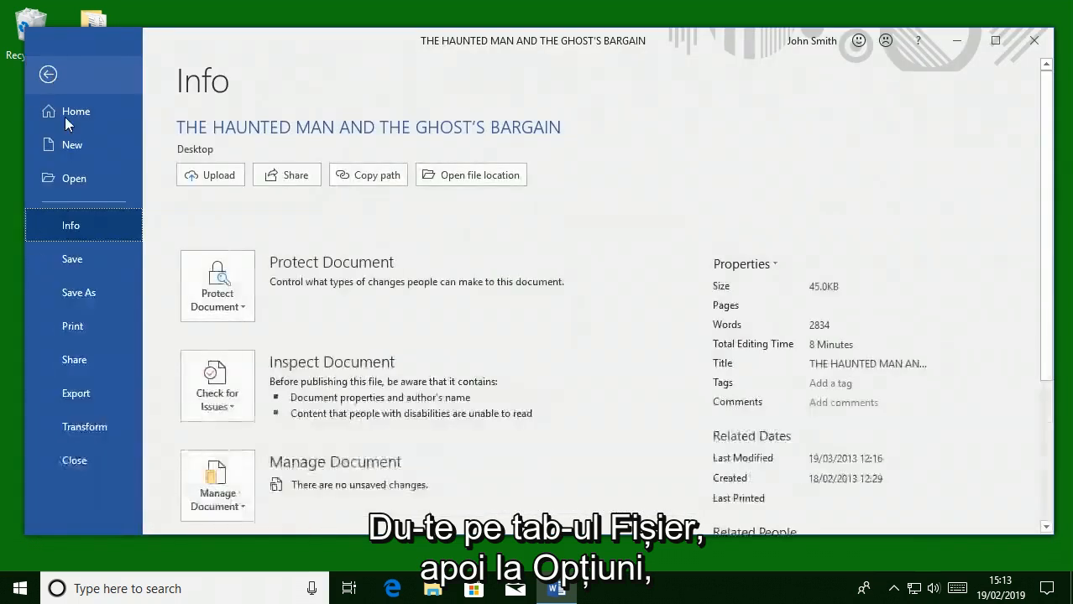
scroll(78, 297, down, 5)
click(114, 499)
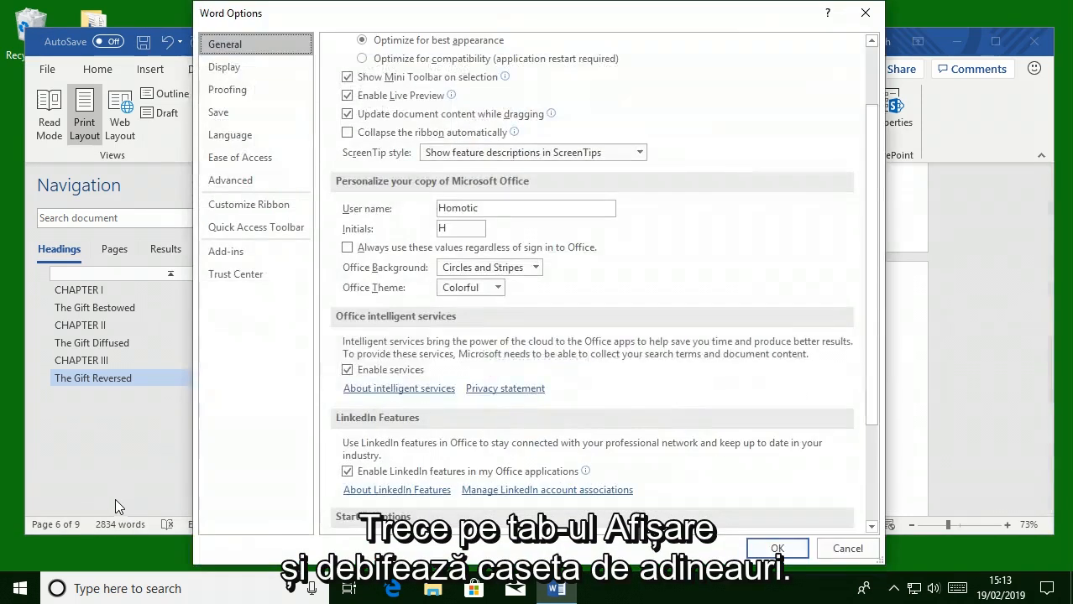
click(253, 70)
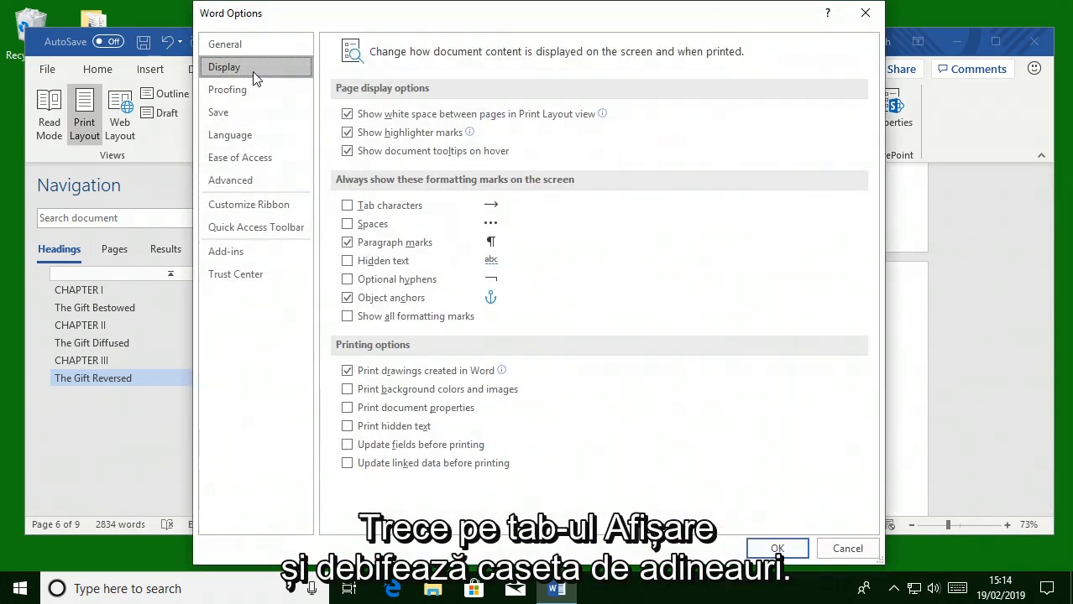
click(347, 244)
click(777, 548)
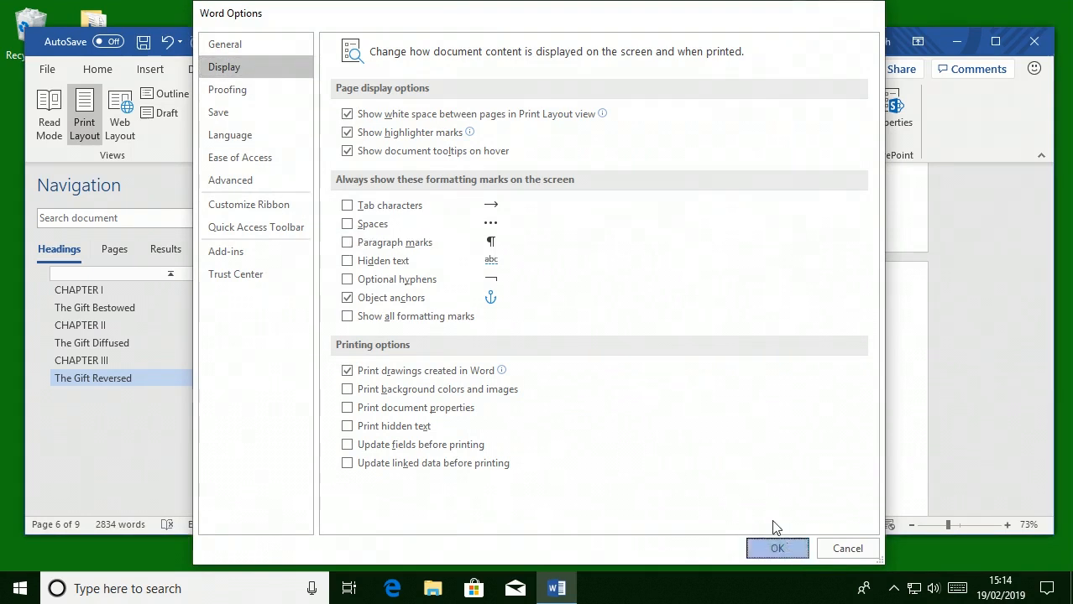
click(618, 326)
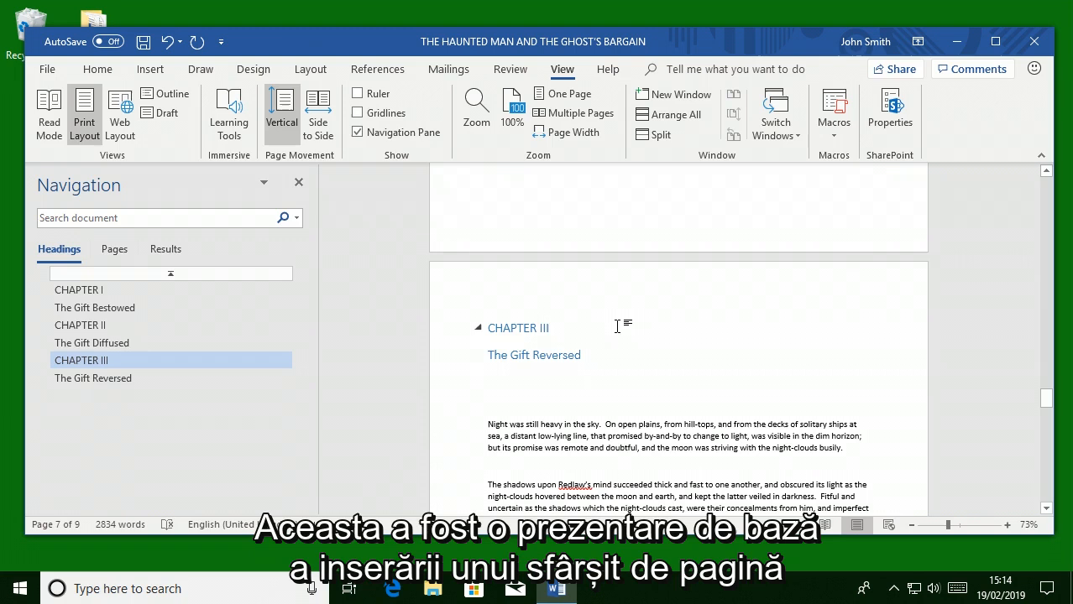